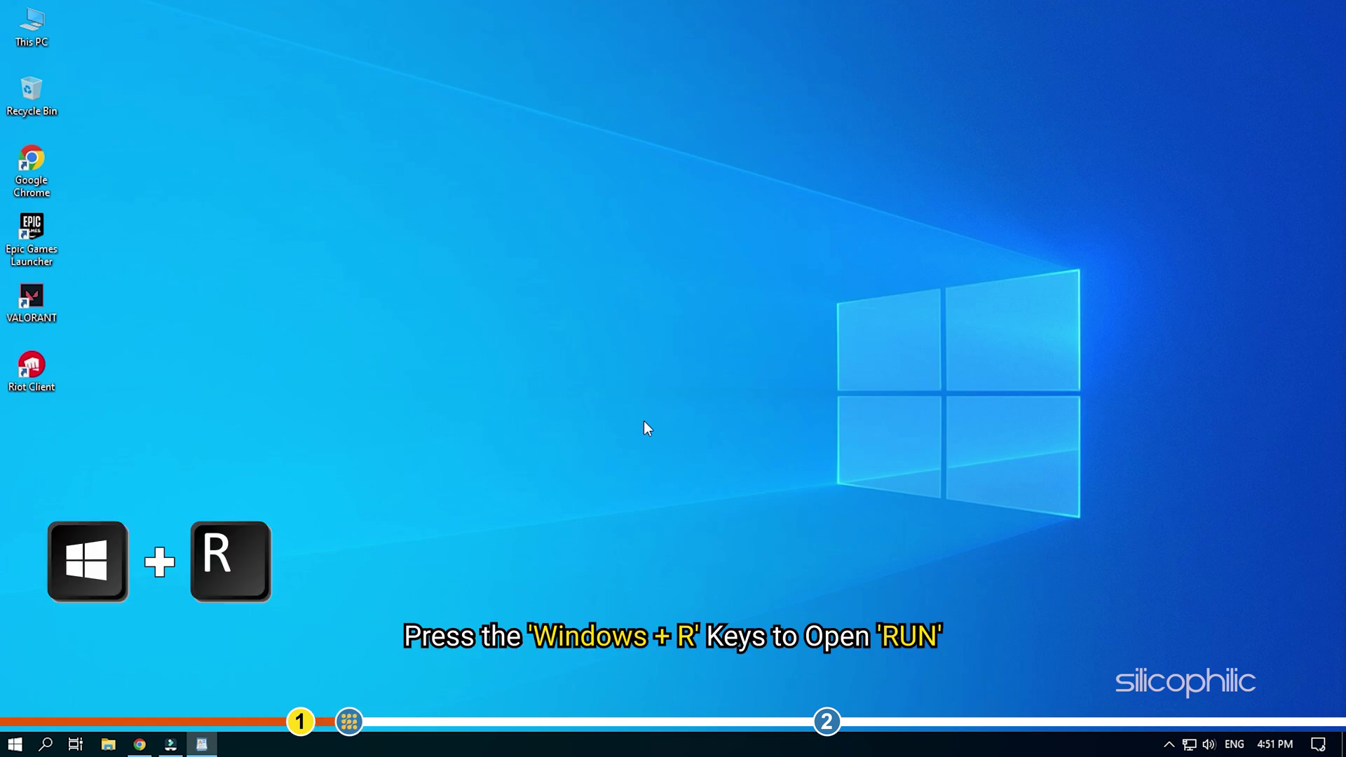
# - Open the Ethernet adapter's Properties from Network Connections, launched via ncpa.cpl
pyautogui.press('super+r')
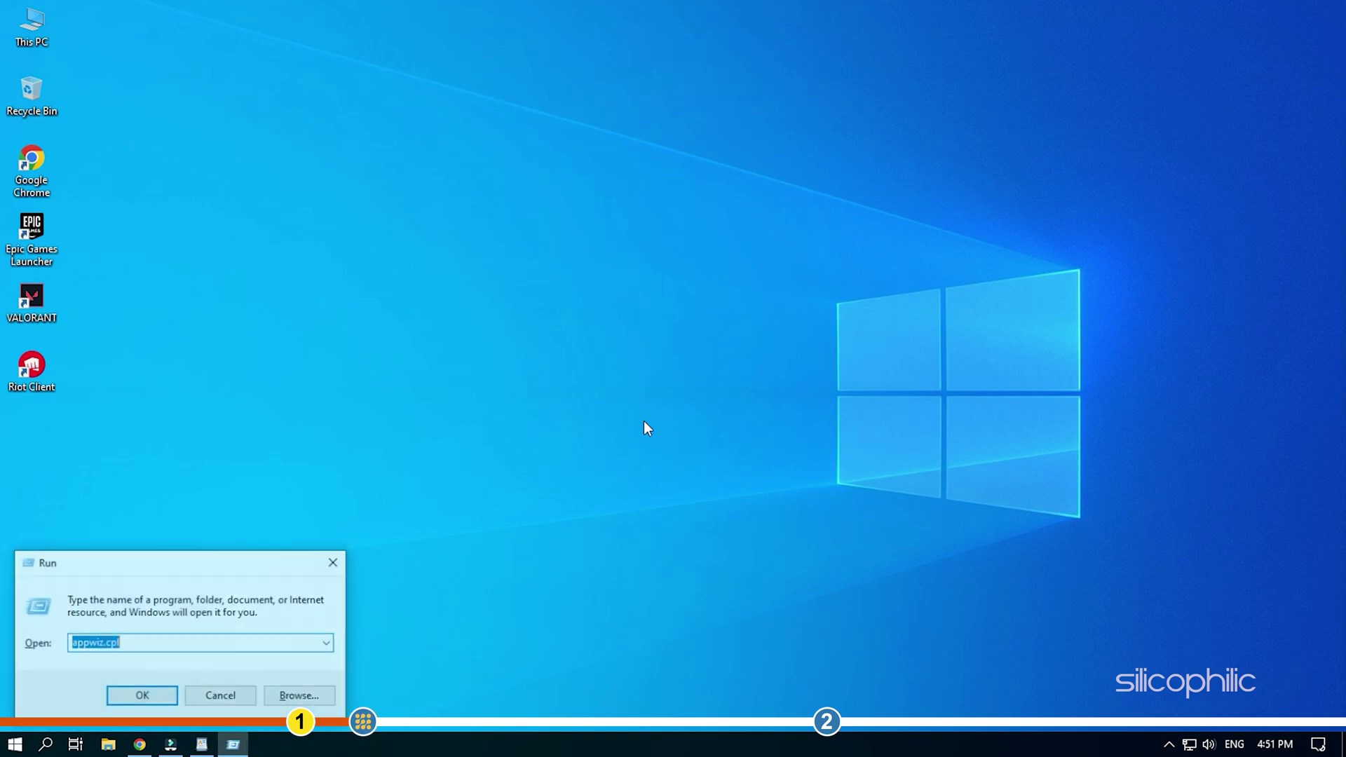
pyautogui.write('nc')
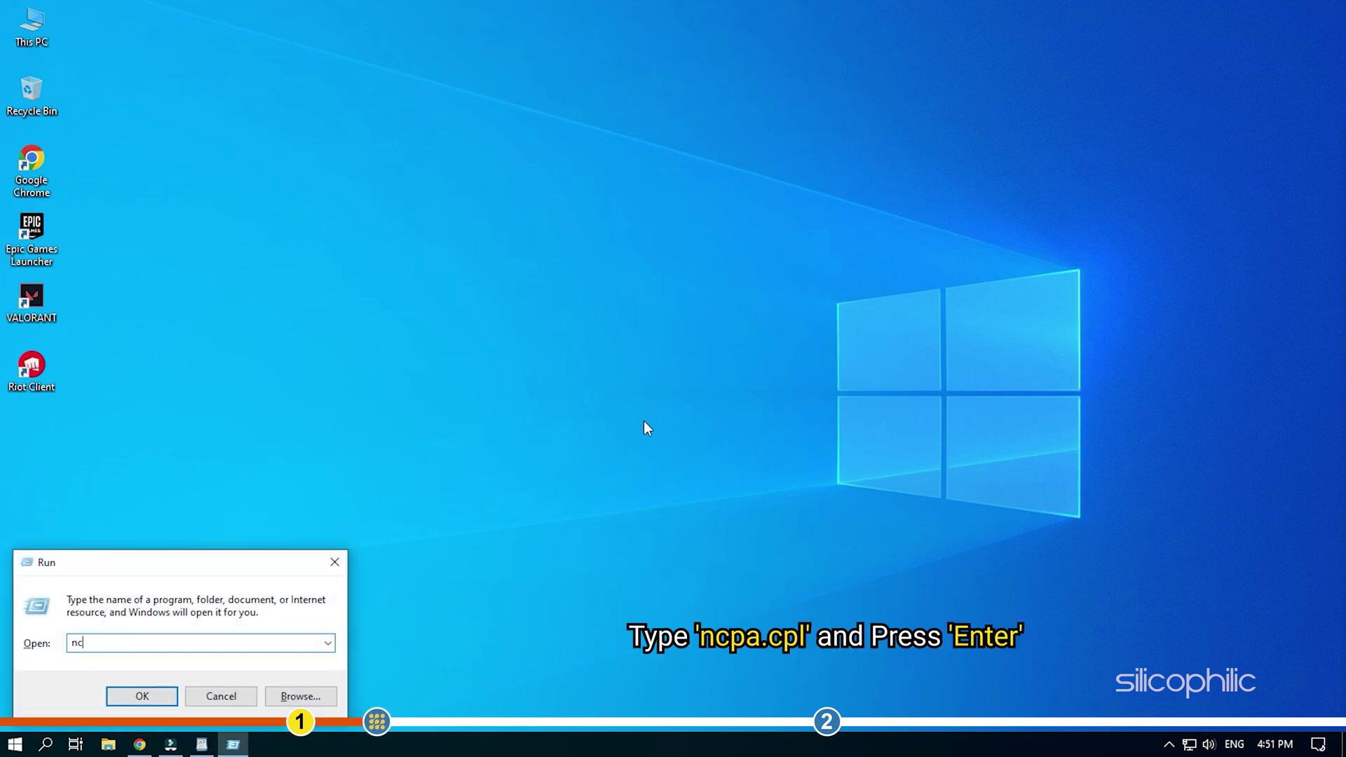
pyautogui.write('pa.cpl')
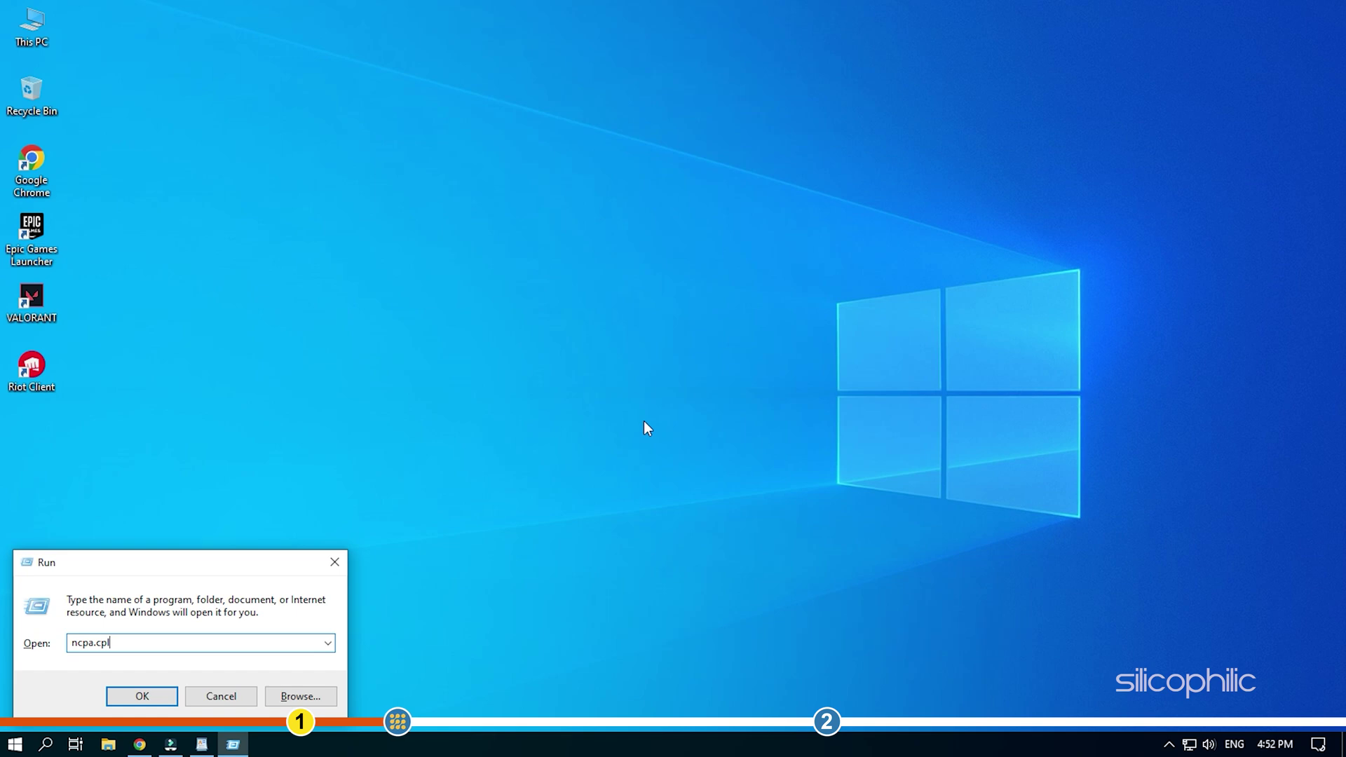
pyautogui.press('Return')
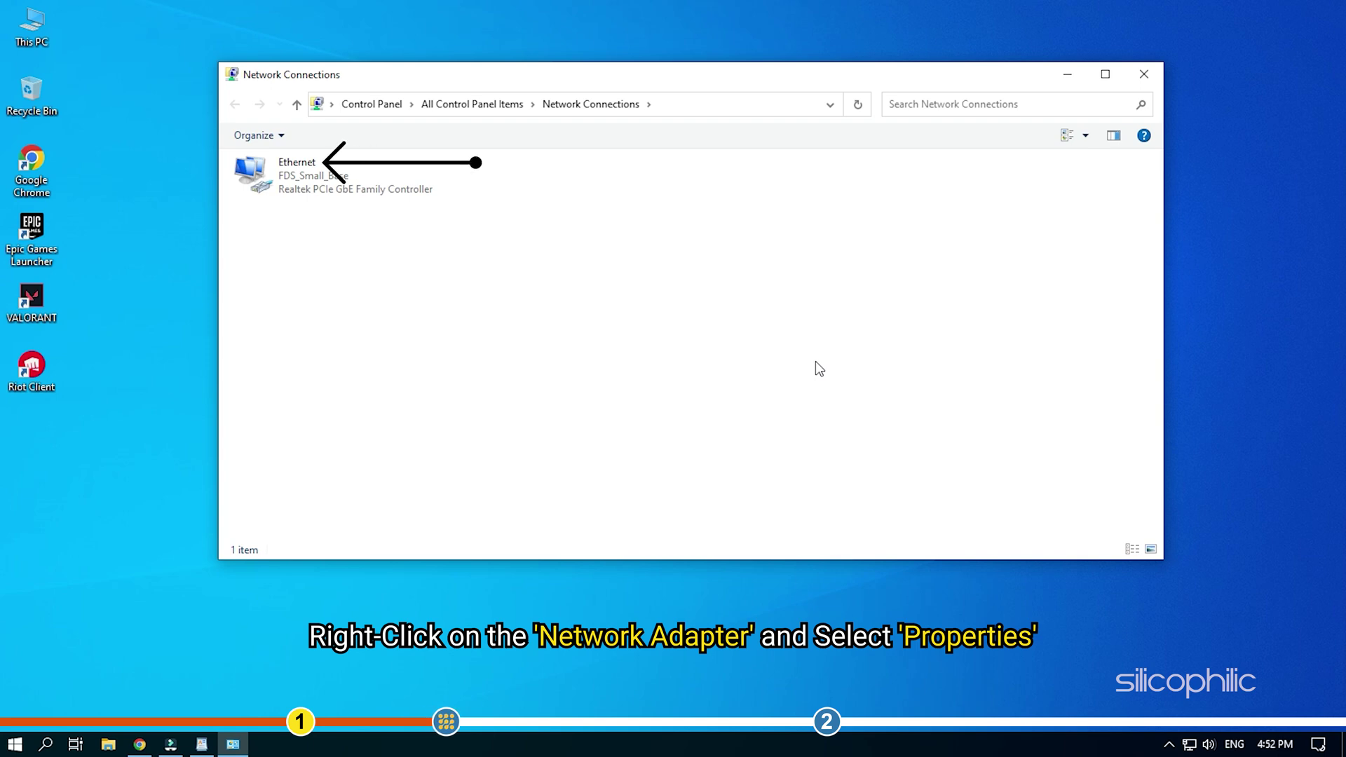
pyautogui.click(313, 179)
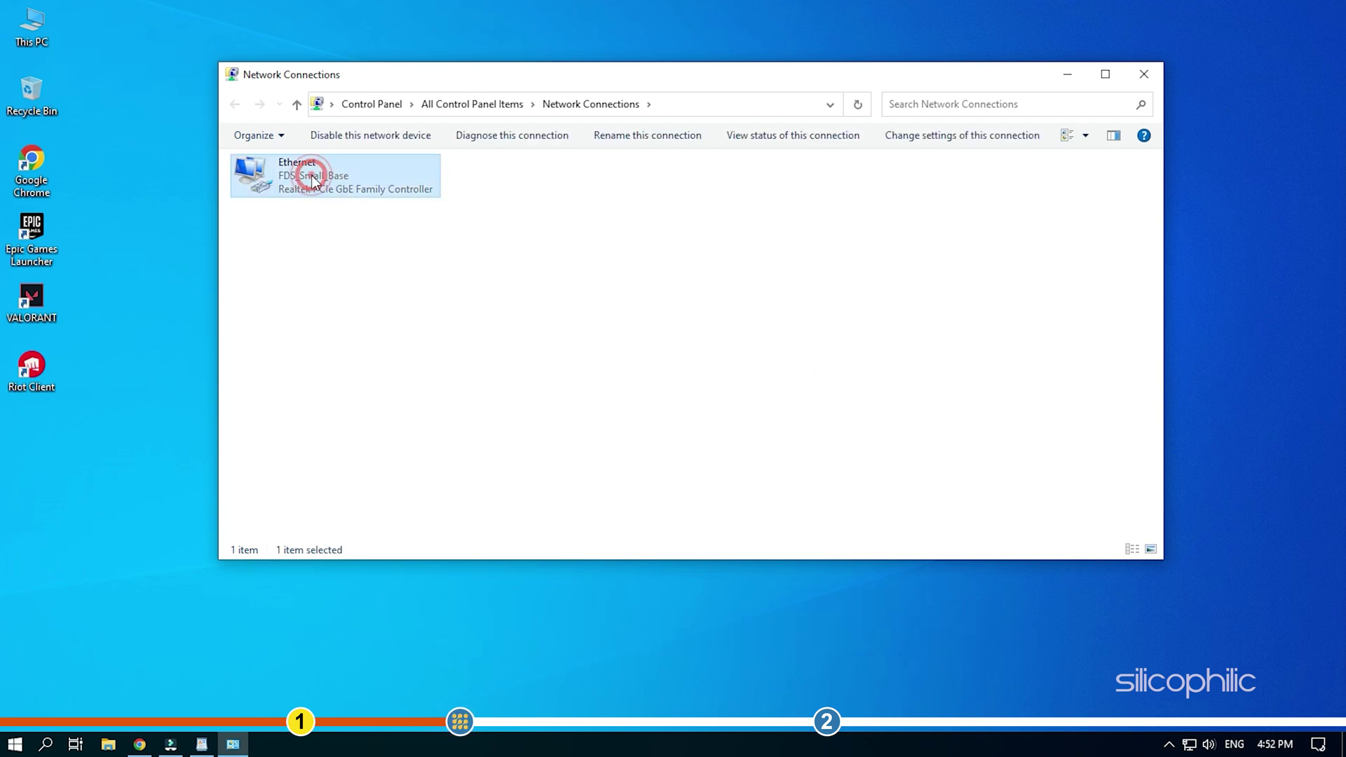
pyautogui.rightClick(344, 162)
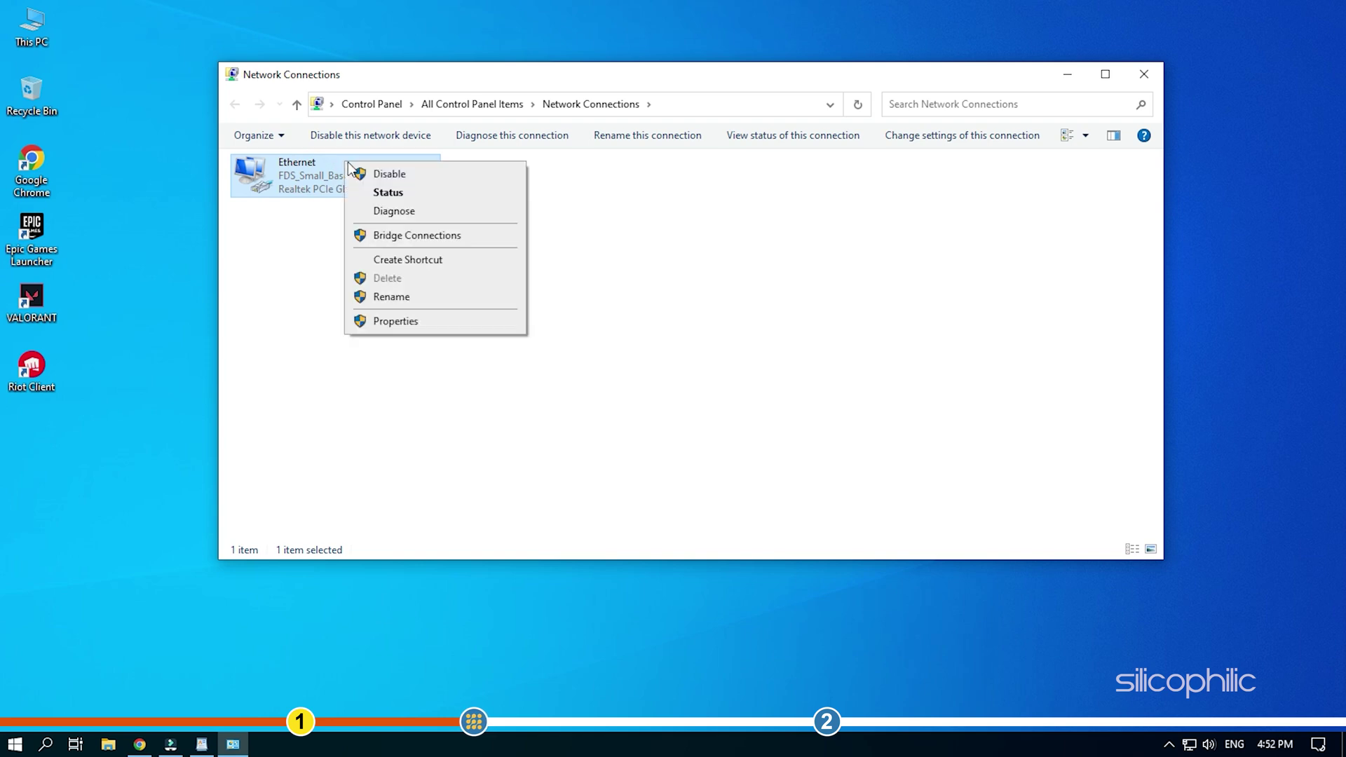
pyautogui.click(432, 323)
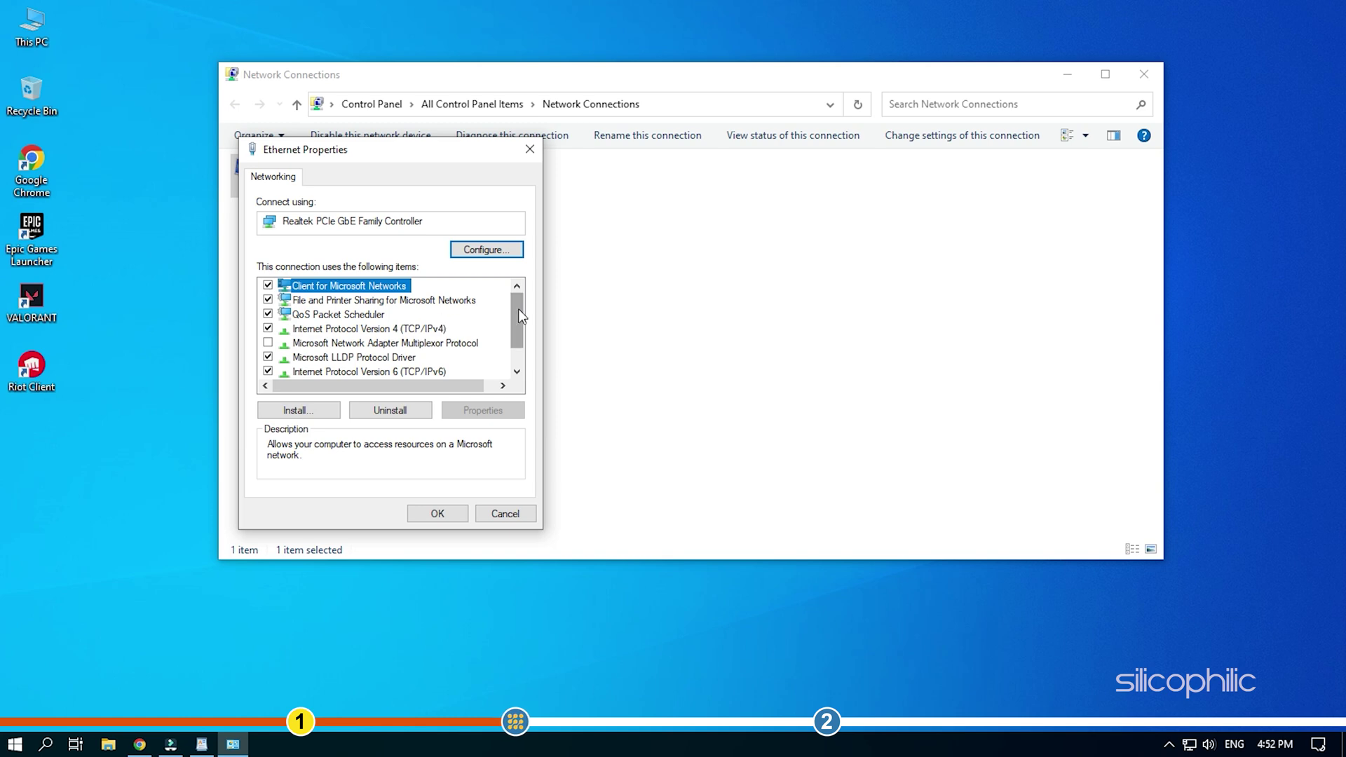
# - Set Ethernet IPv4 DNS to 8.8.8.8 preferred and 8.8.4.4 alternate, and confirm both dialogs
pyautogui.click(311, 330)
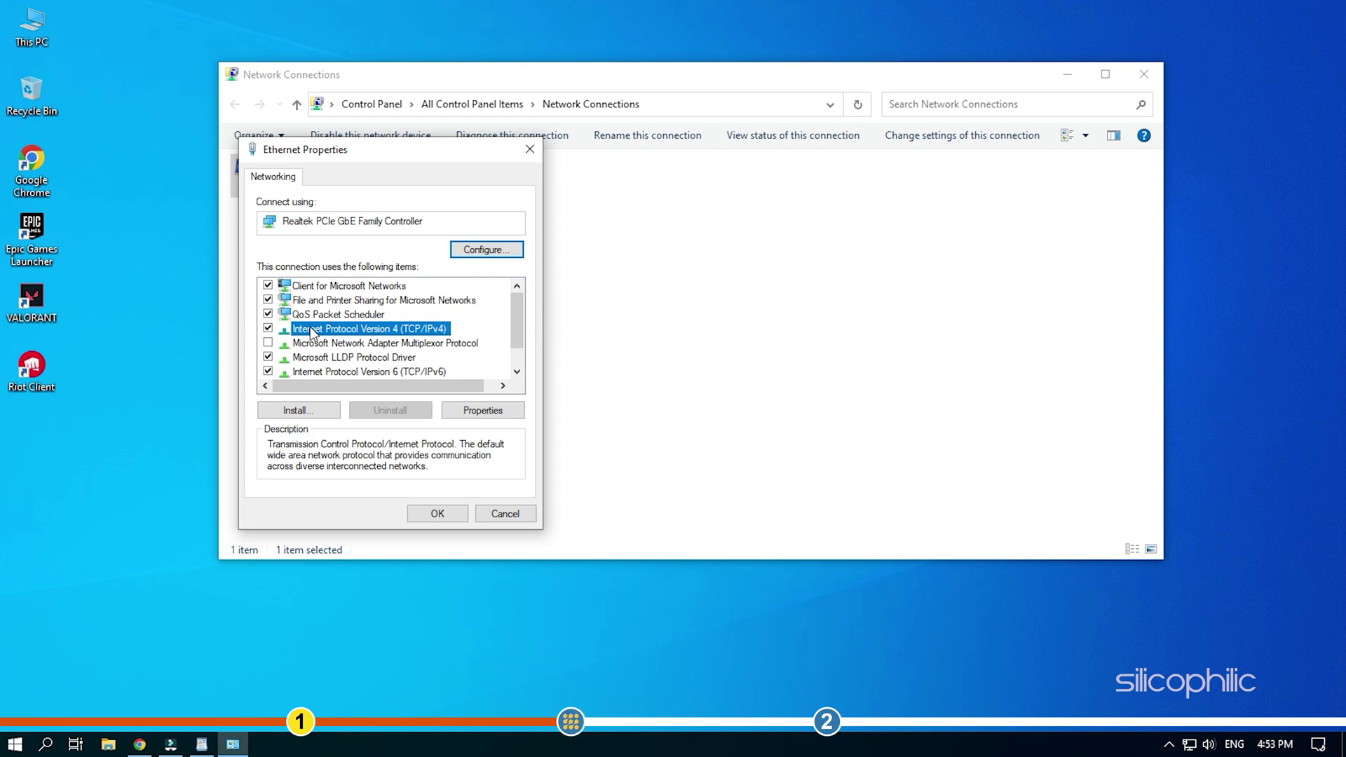
pyautogui.doubleClick(310, 328)
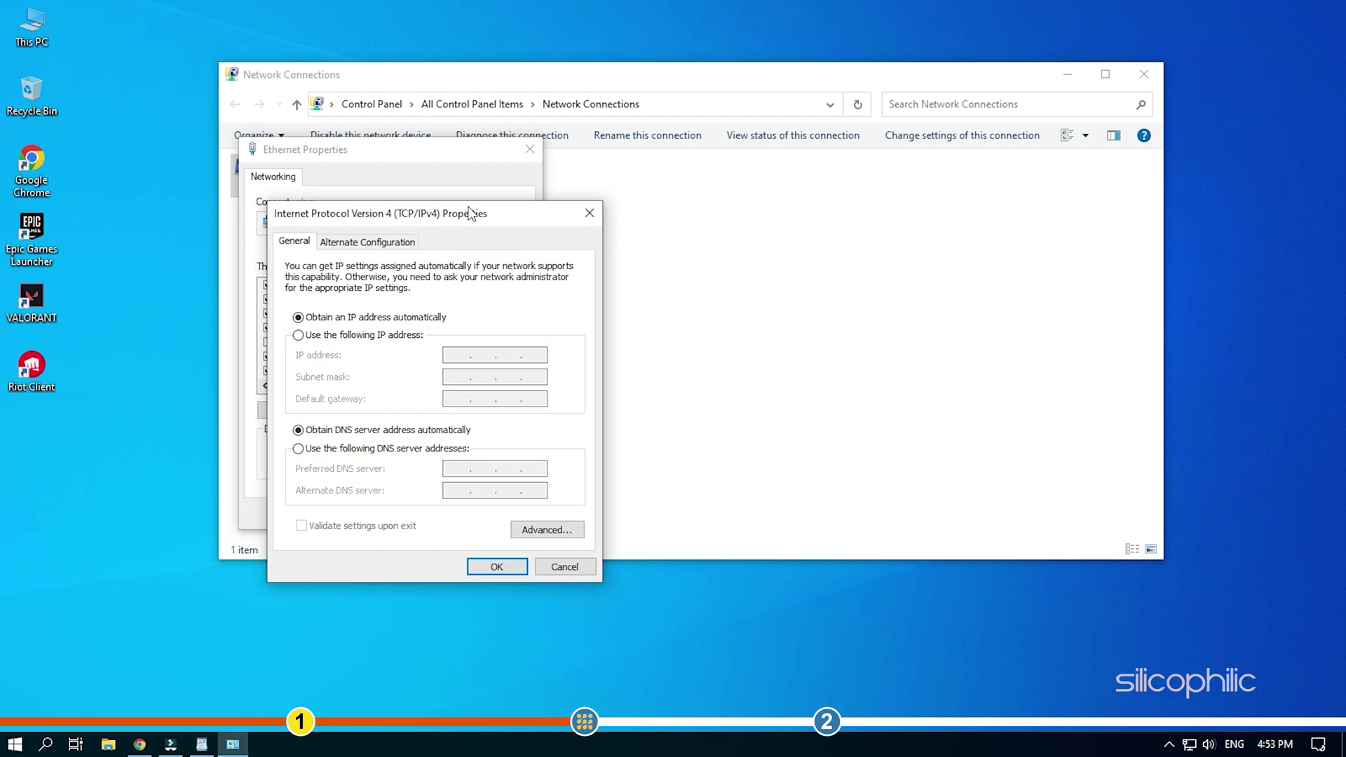
pyautogui.moveTo(470, 214); pyautogui.dragTo(799, 168)
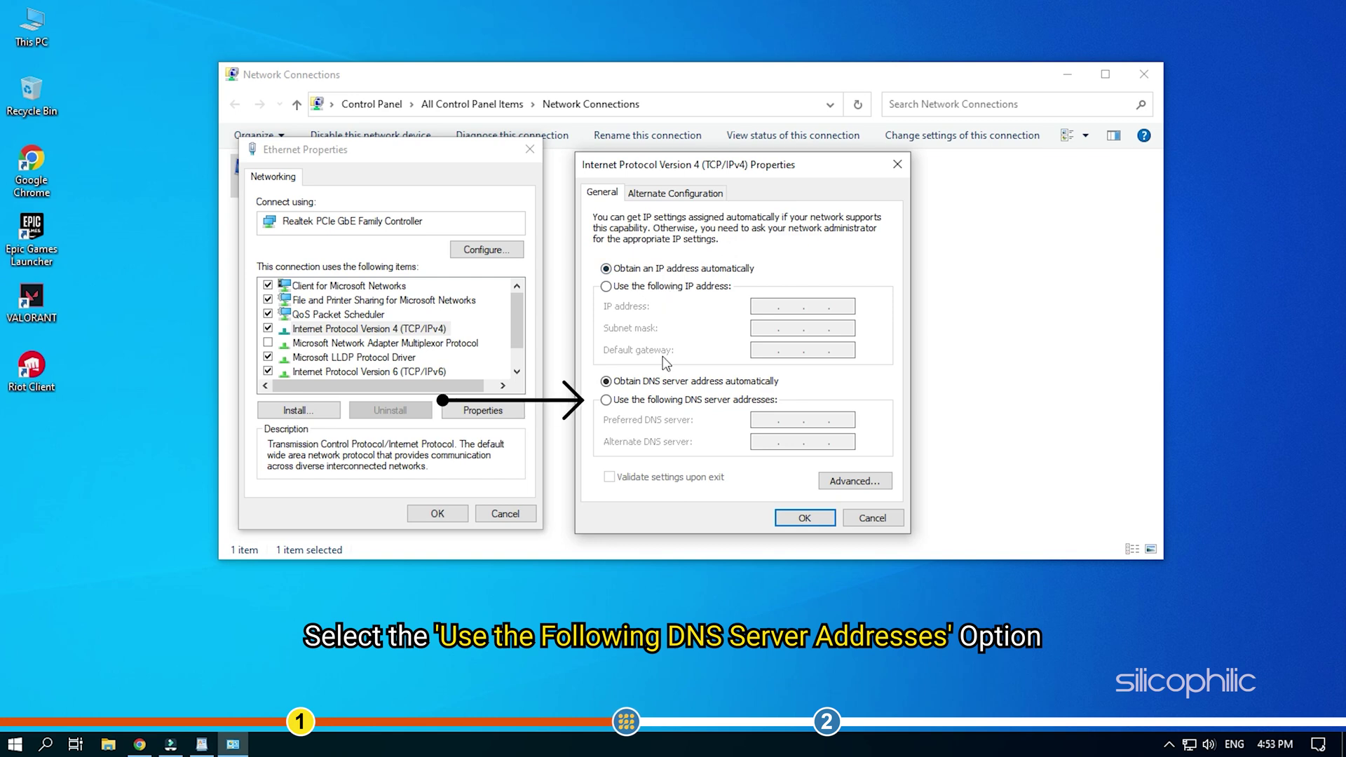
pyautogui.click(607, 400)
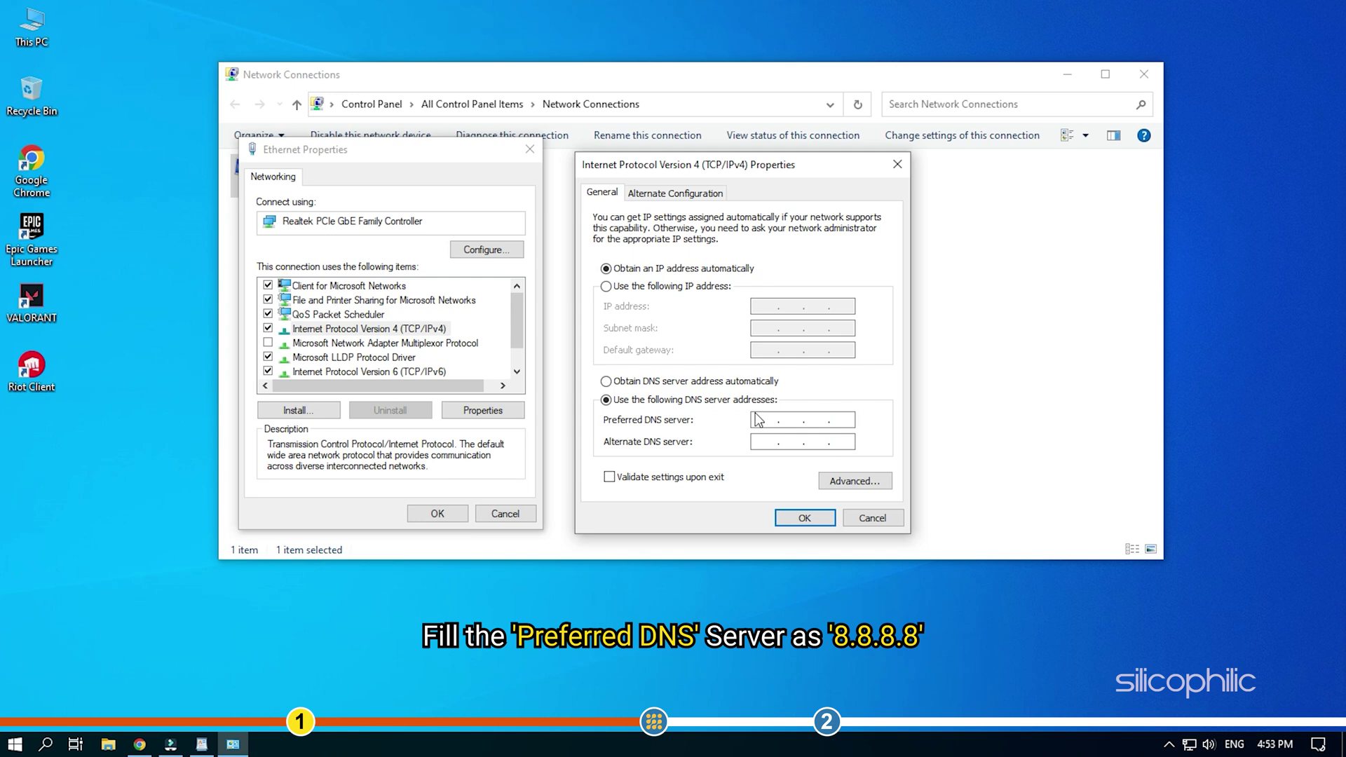
pyautogui.write('8.8.8.')
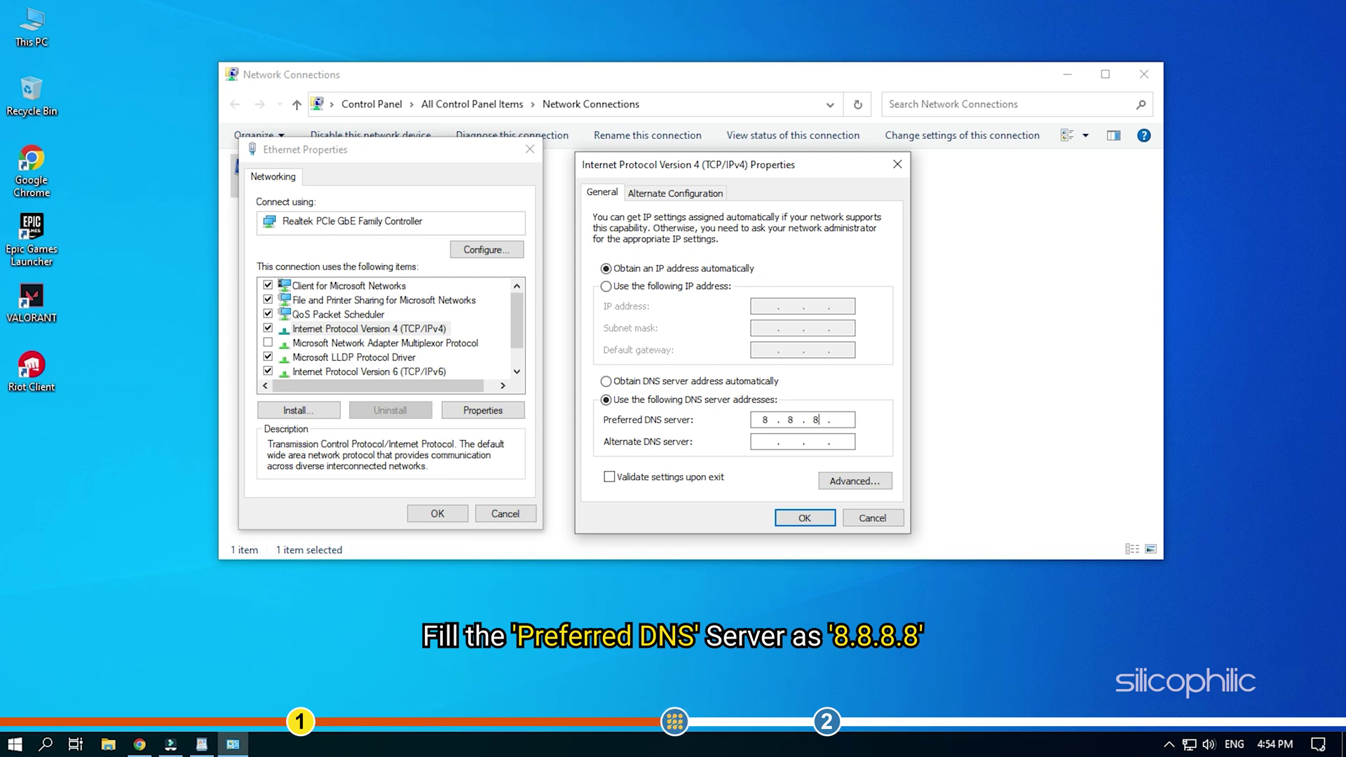
pyautogui.write('8')
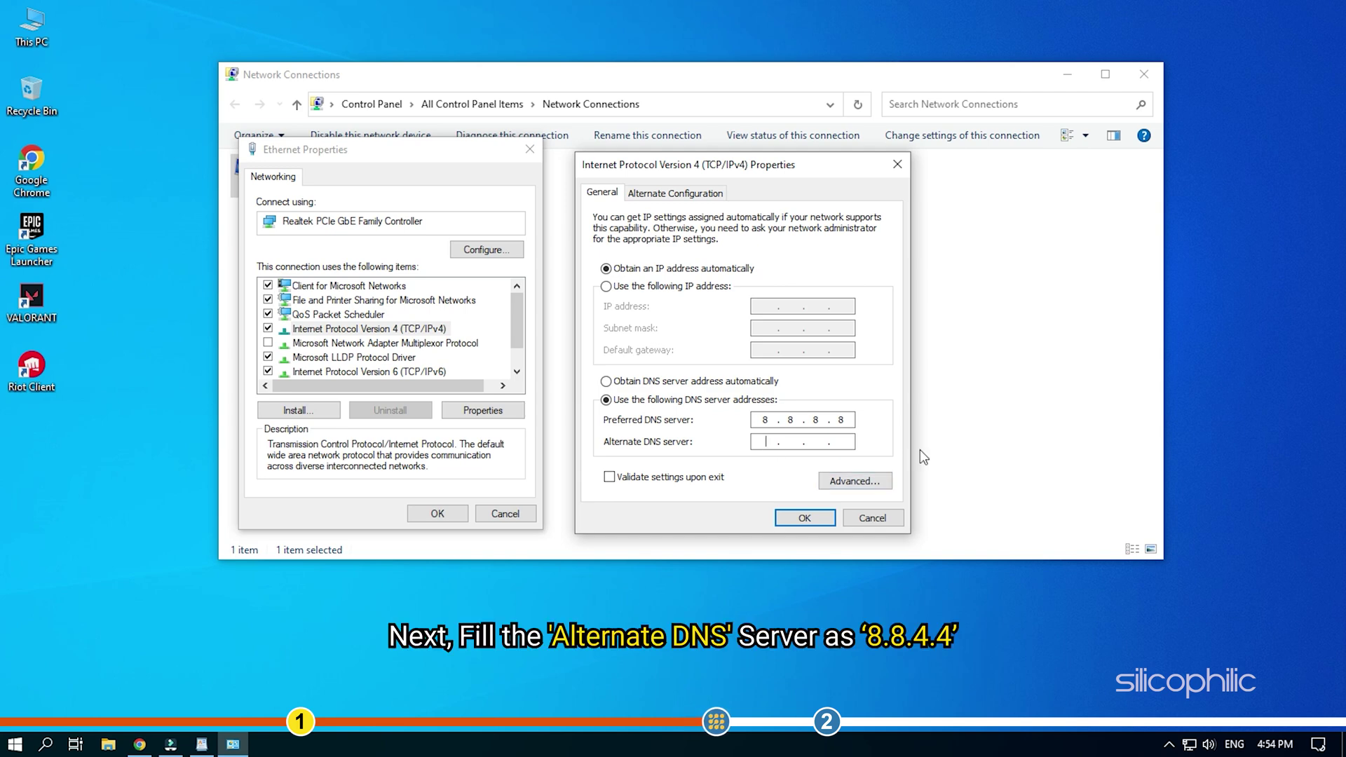
pyautogui.write('8.8.4.')
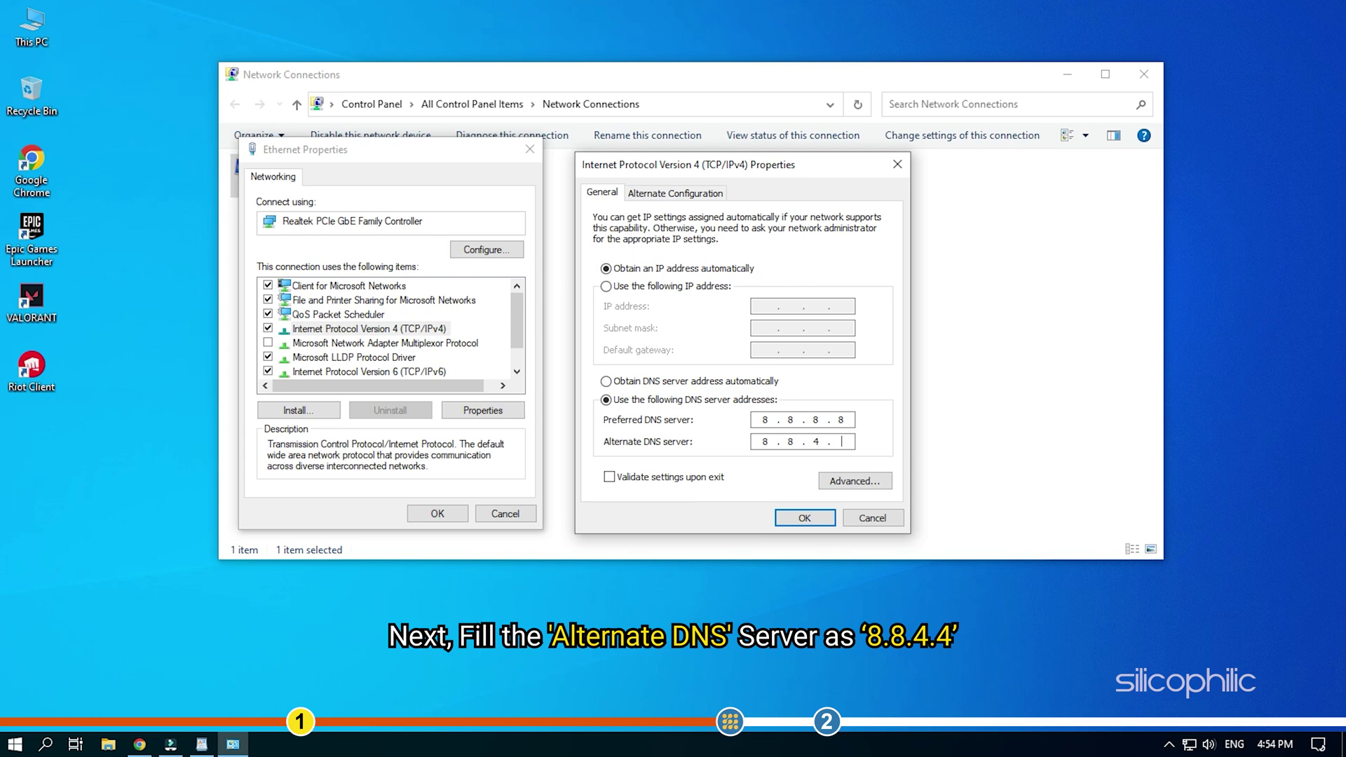
pyautogui.write('4')
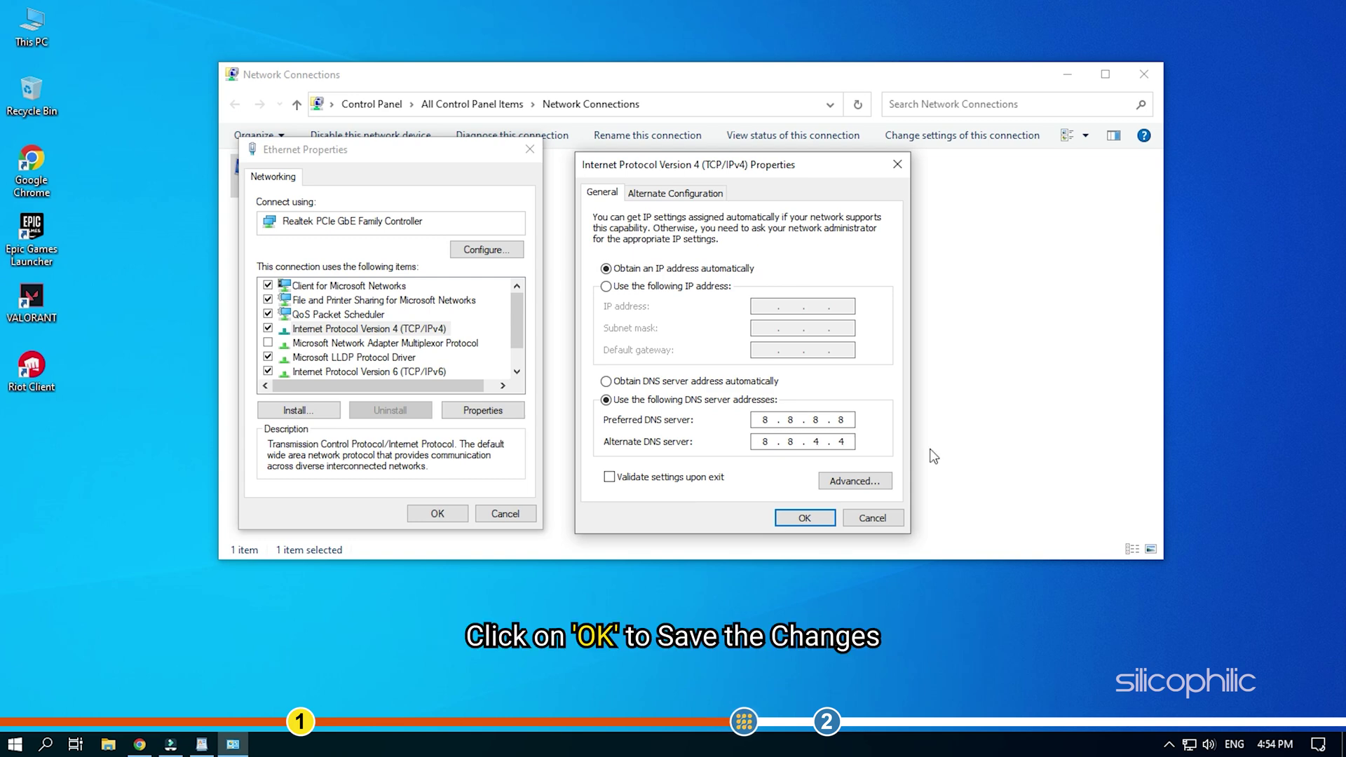
pyautogui.click(804, 519)
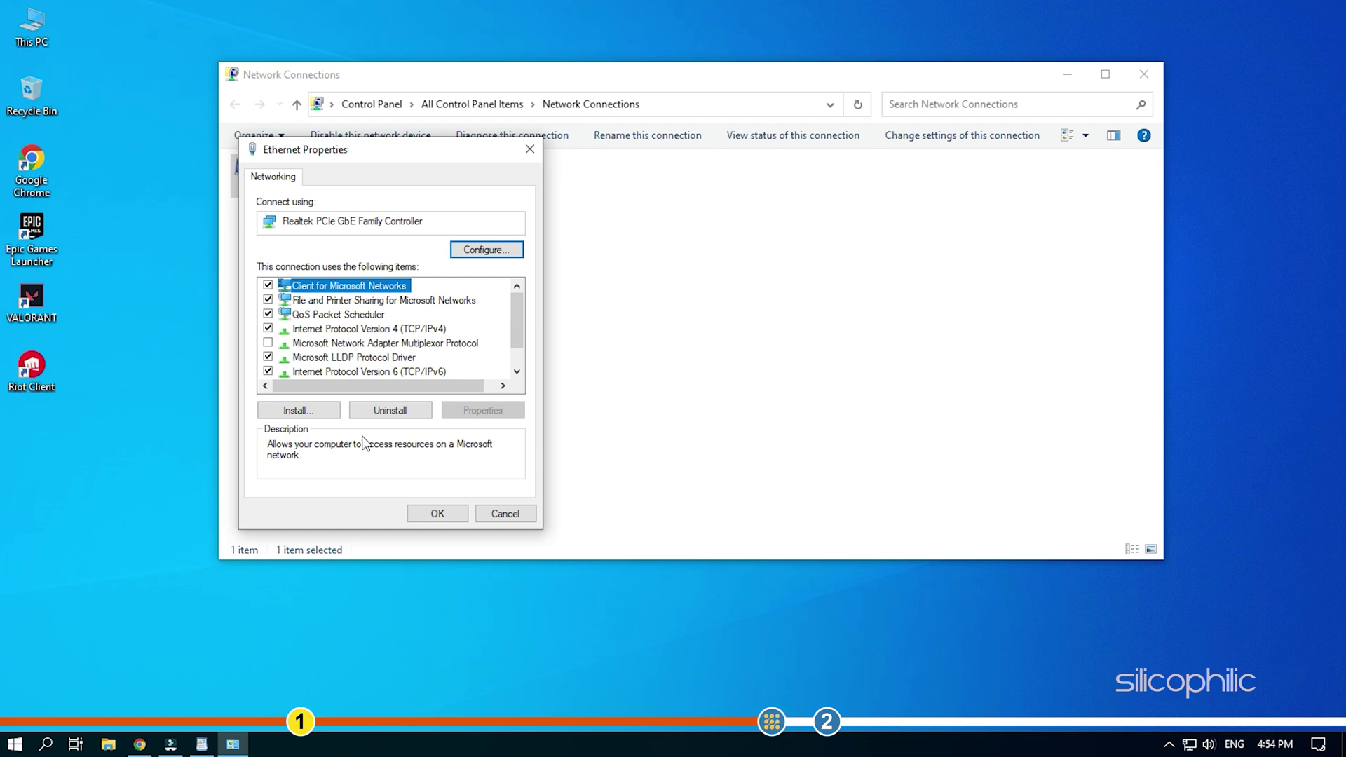
pyautogui.click(434, 511)
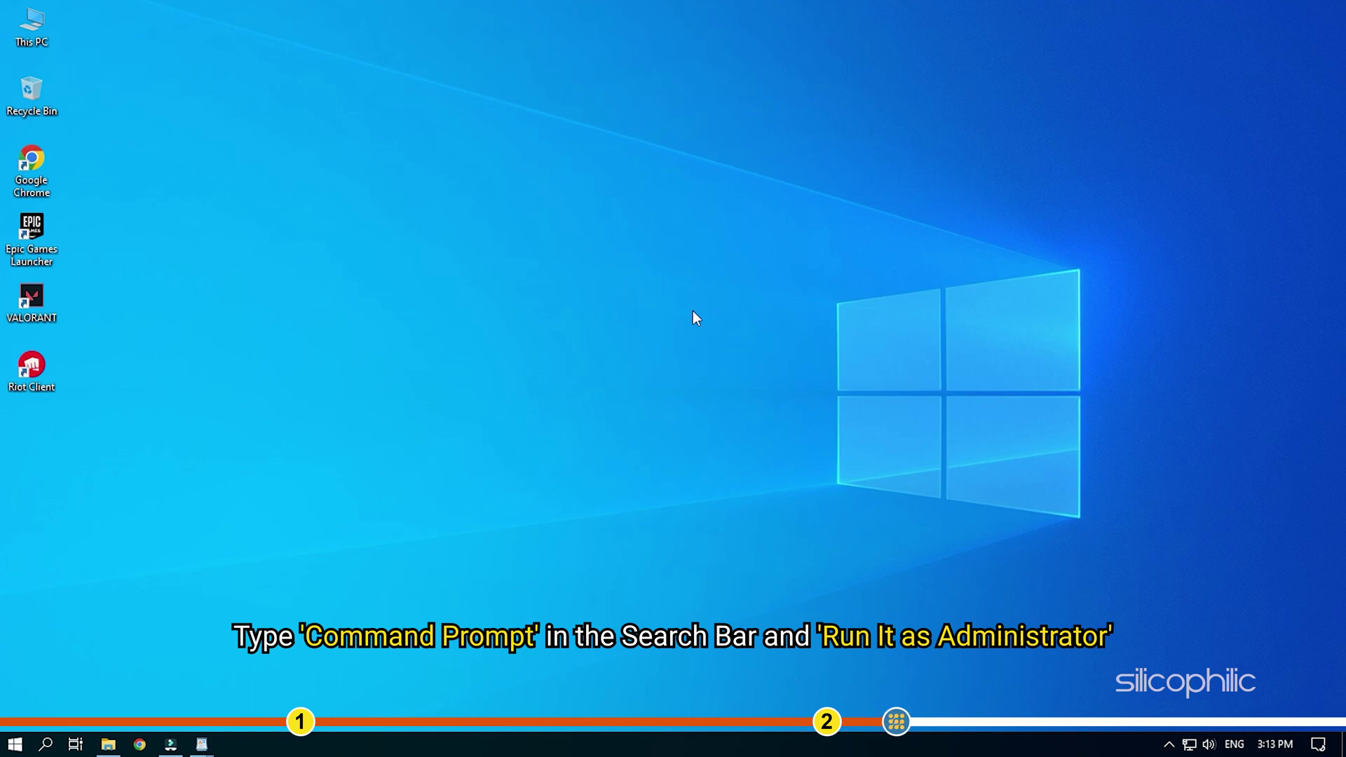
# - Launch Command Prompt as administrator by searching 'cmd' from the taskbar
pyautogui.click(46, 745)
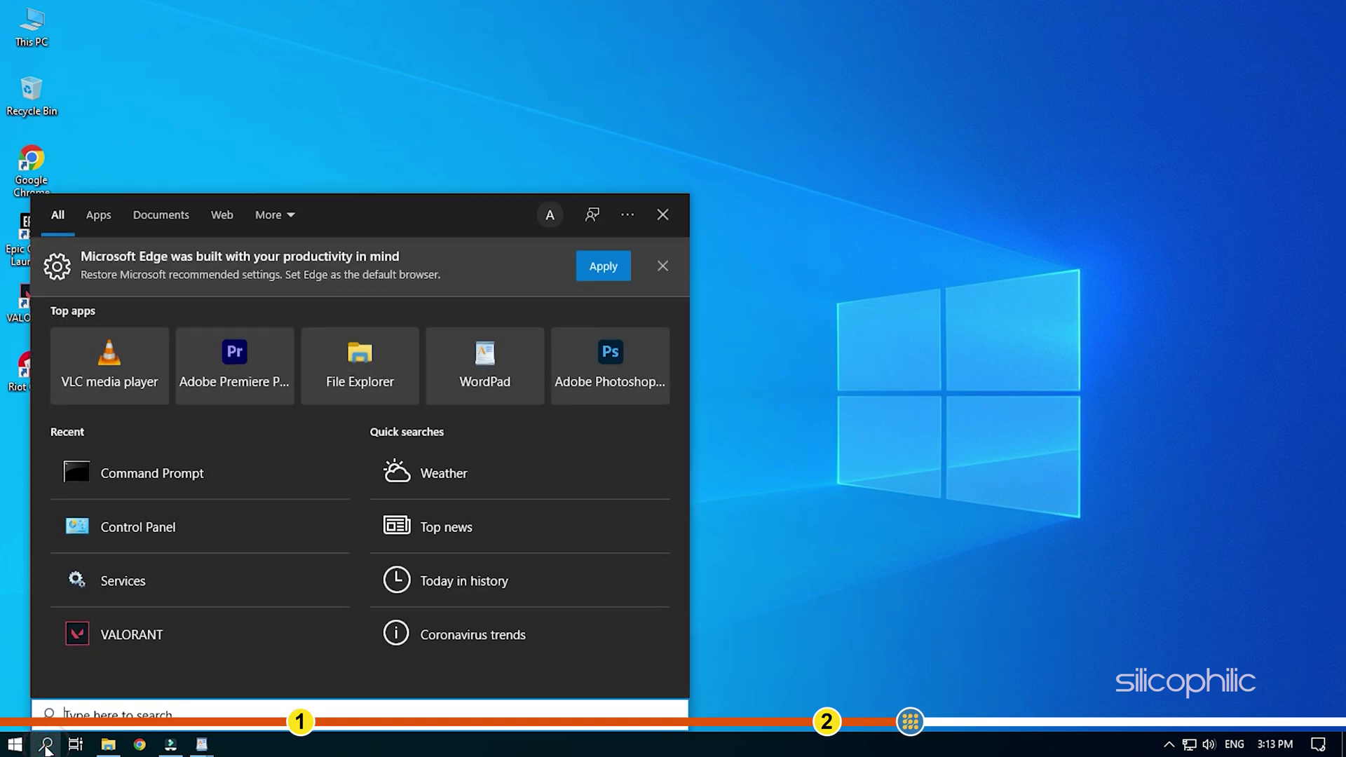
pyautogui.write('cmd')
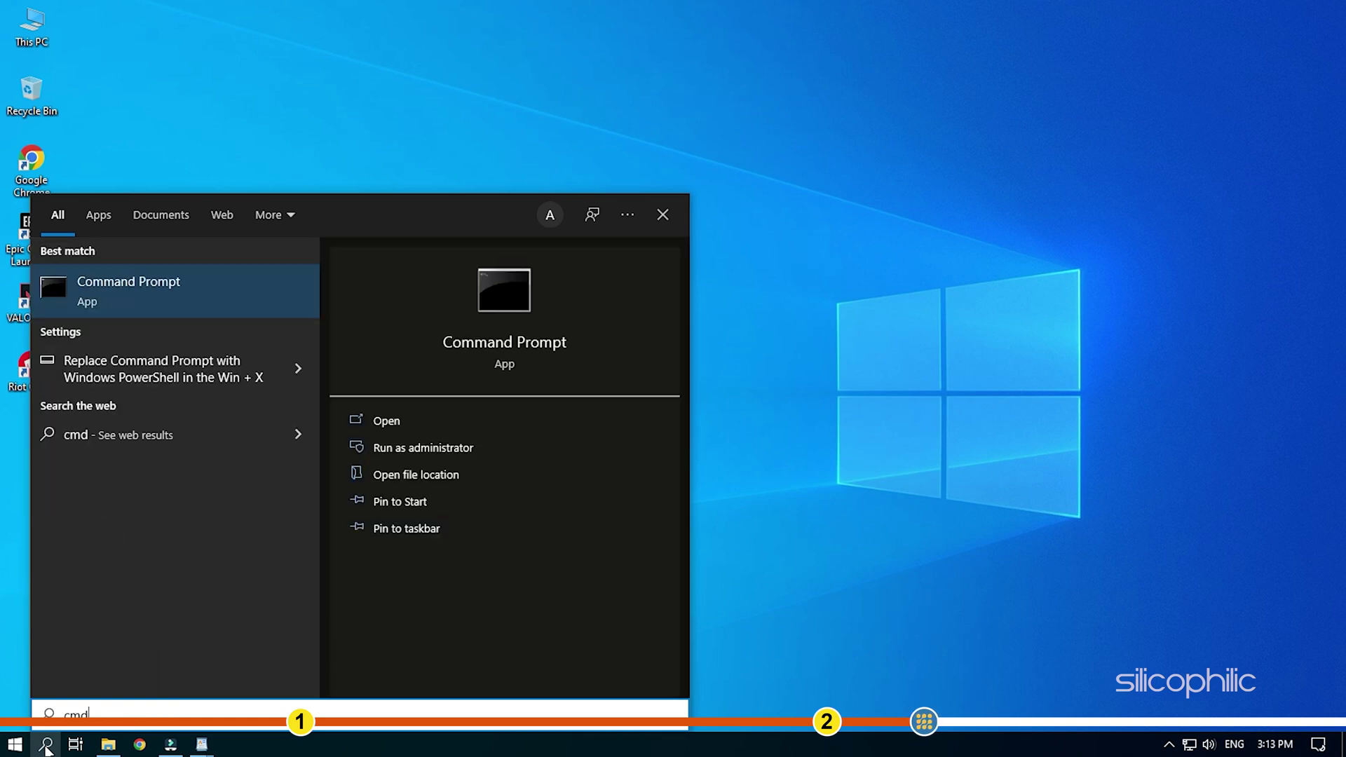
pyautogui.click(482, 451)
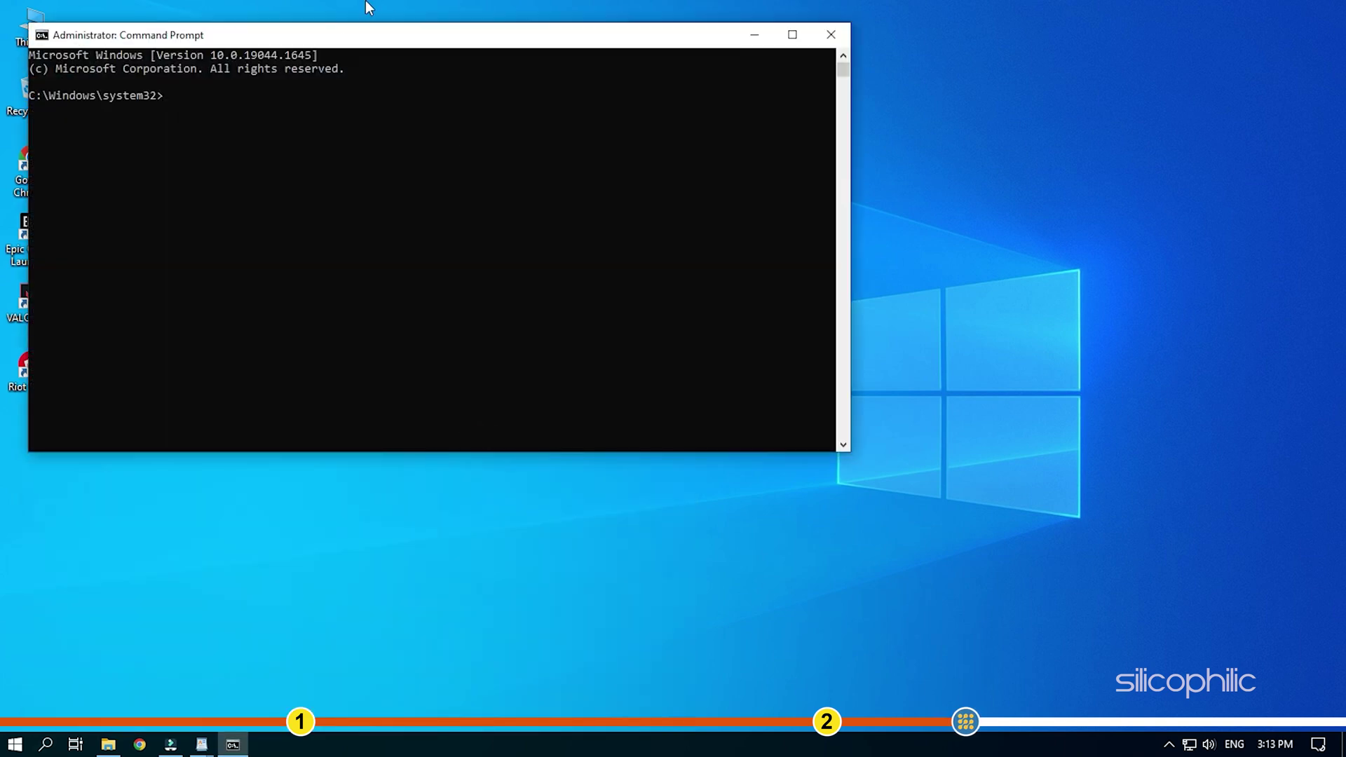
# - Flush the DNS resolver cache with 'ipconfig /flushdns'
pyautogui.moveTo(337, 40); pyautogui.dragTo(599, 89)
pyautogui.write('i')
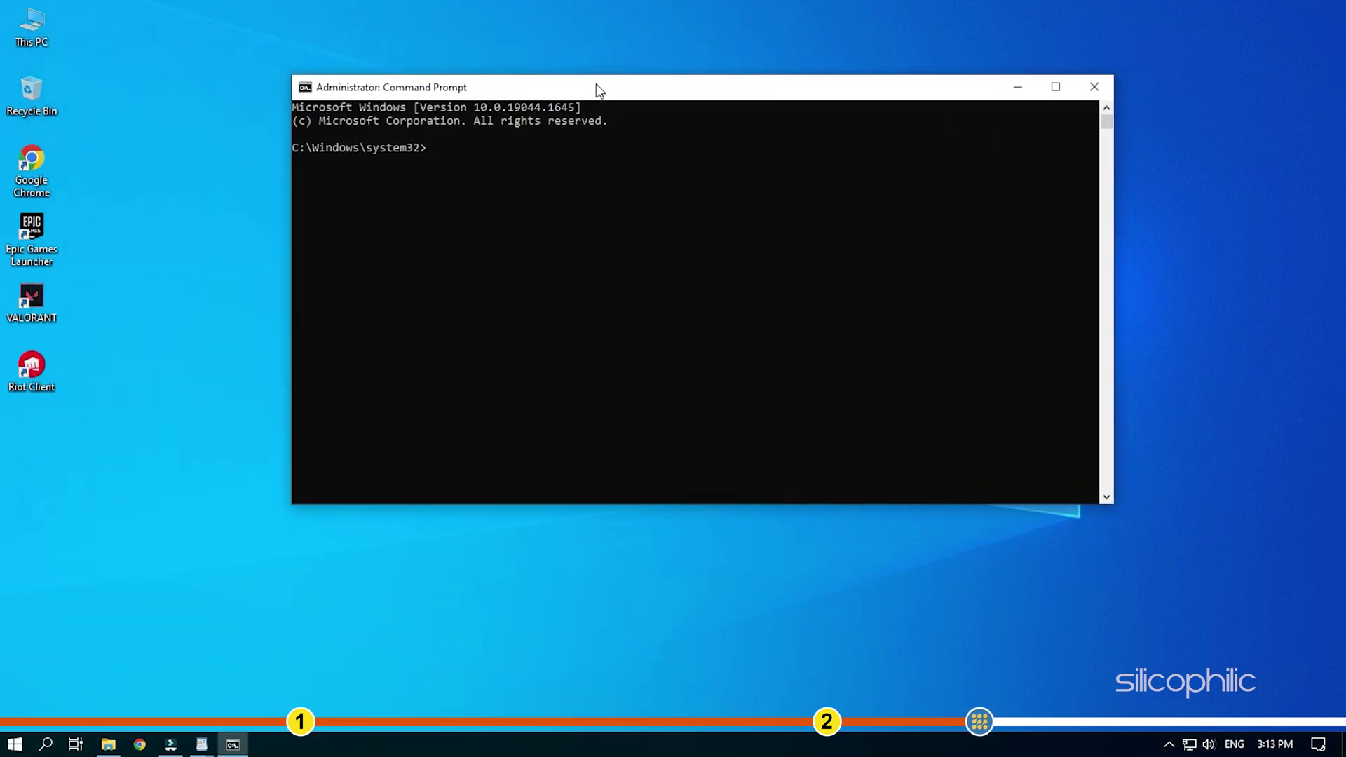
pyautogui.write('pconfi')
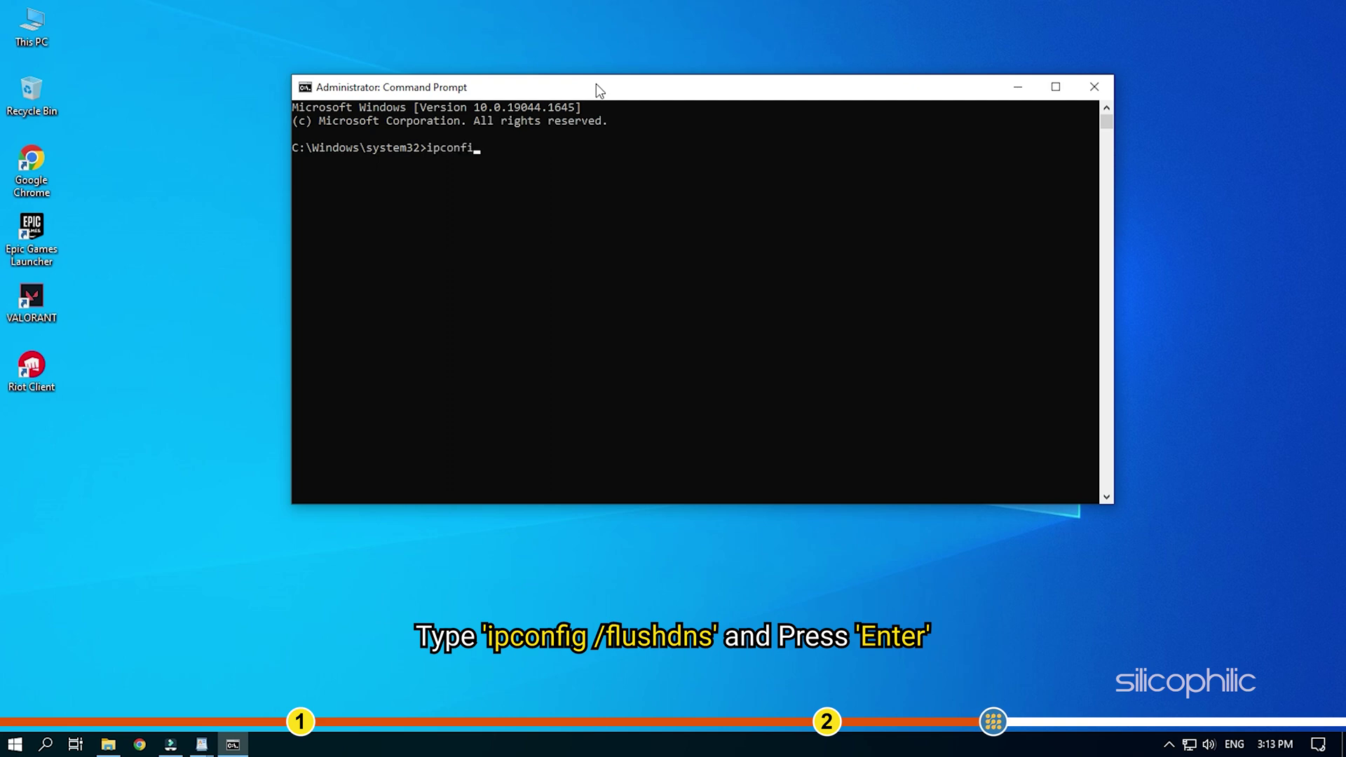
pyautogui.write('g /flu')
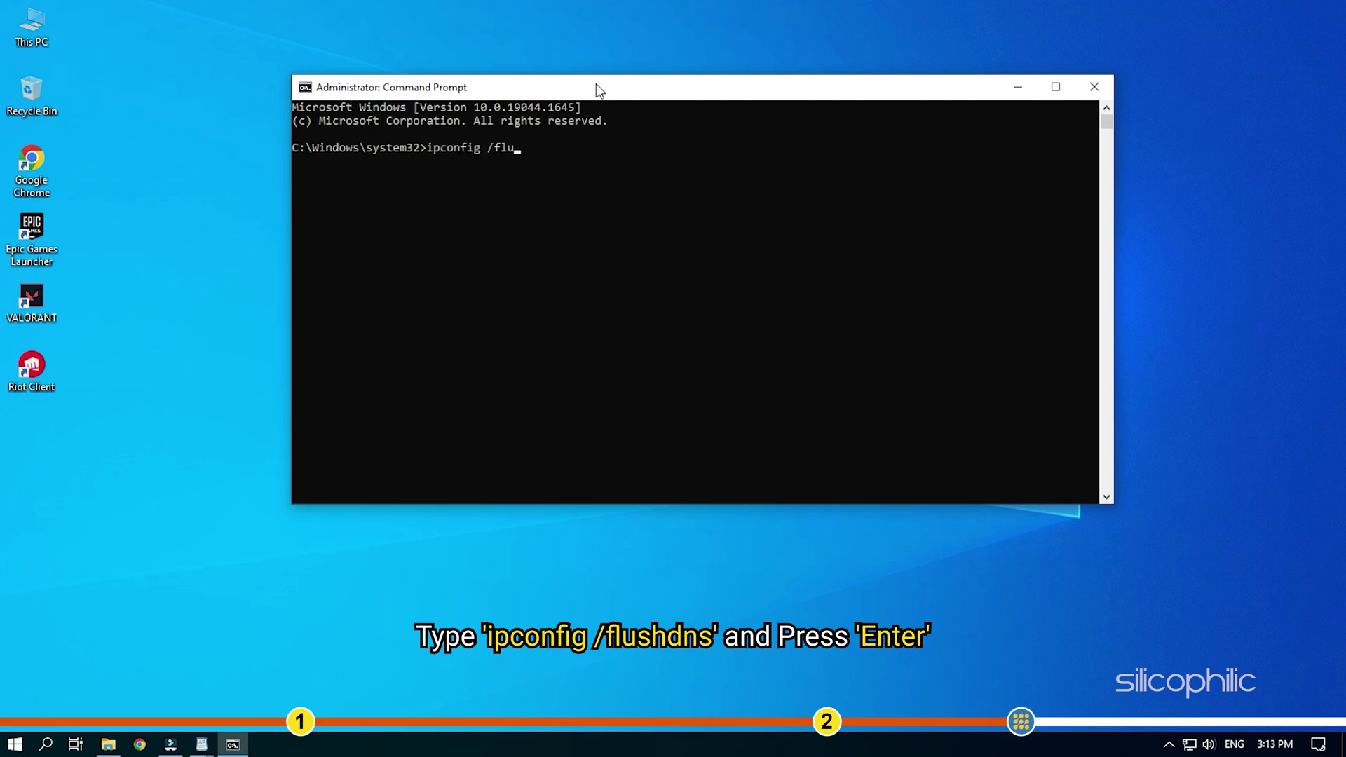
pyautogui.write('shdns')
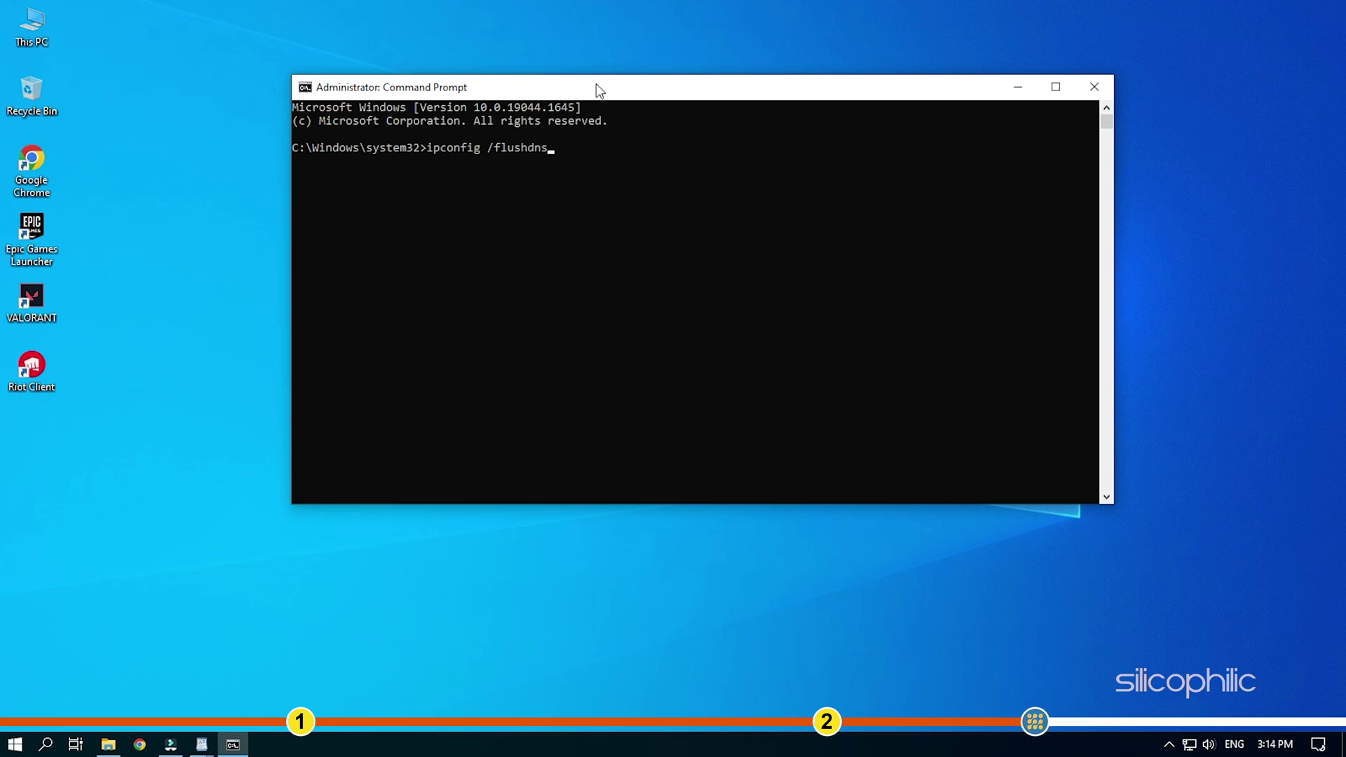
pyautogui.press('Return')
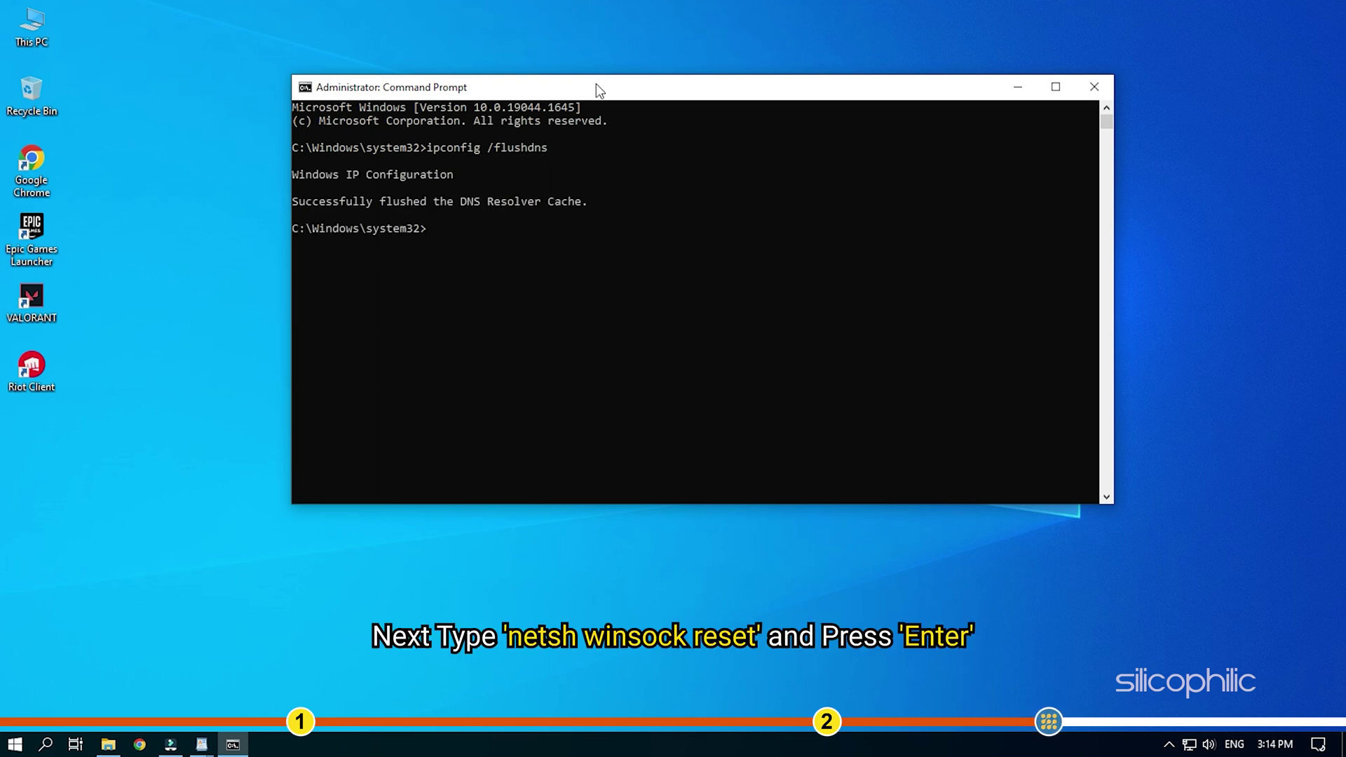
# - Reset the Winsock catalog with 'netsh winsock reset', then exit Command Prompt
pyautogui.write('netsh win')
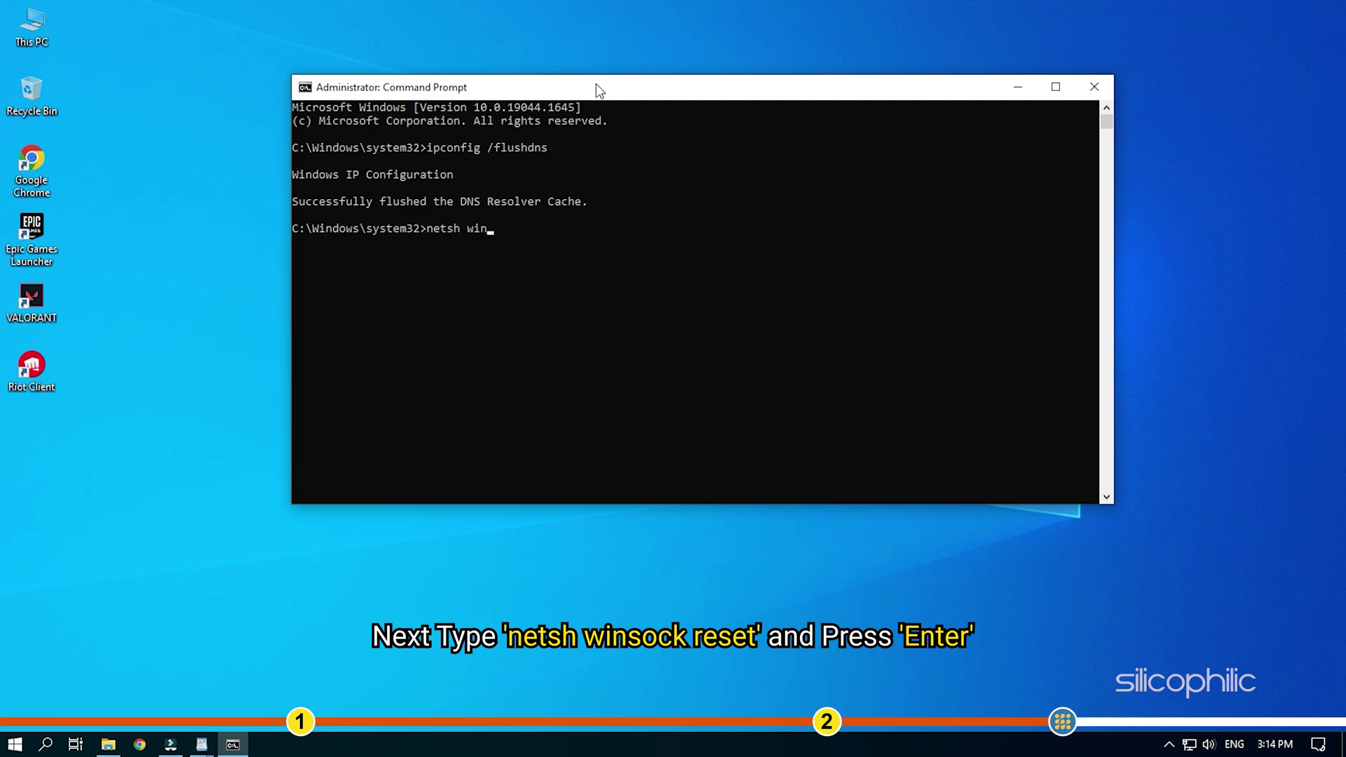
pyautogui.write('sock reset')
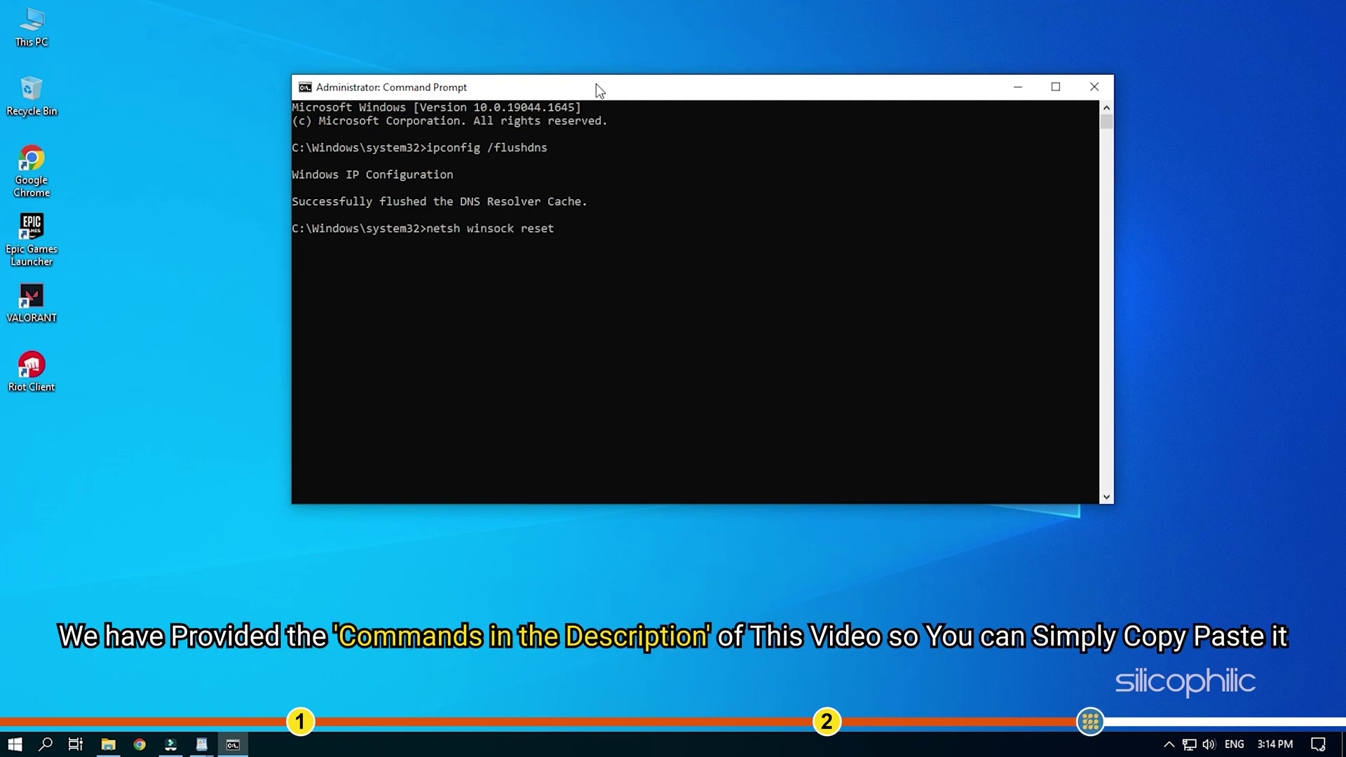
pyautogui.press('Return')
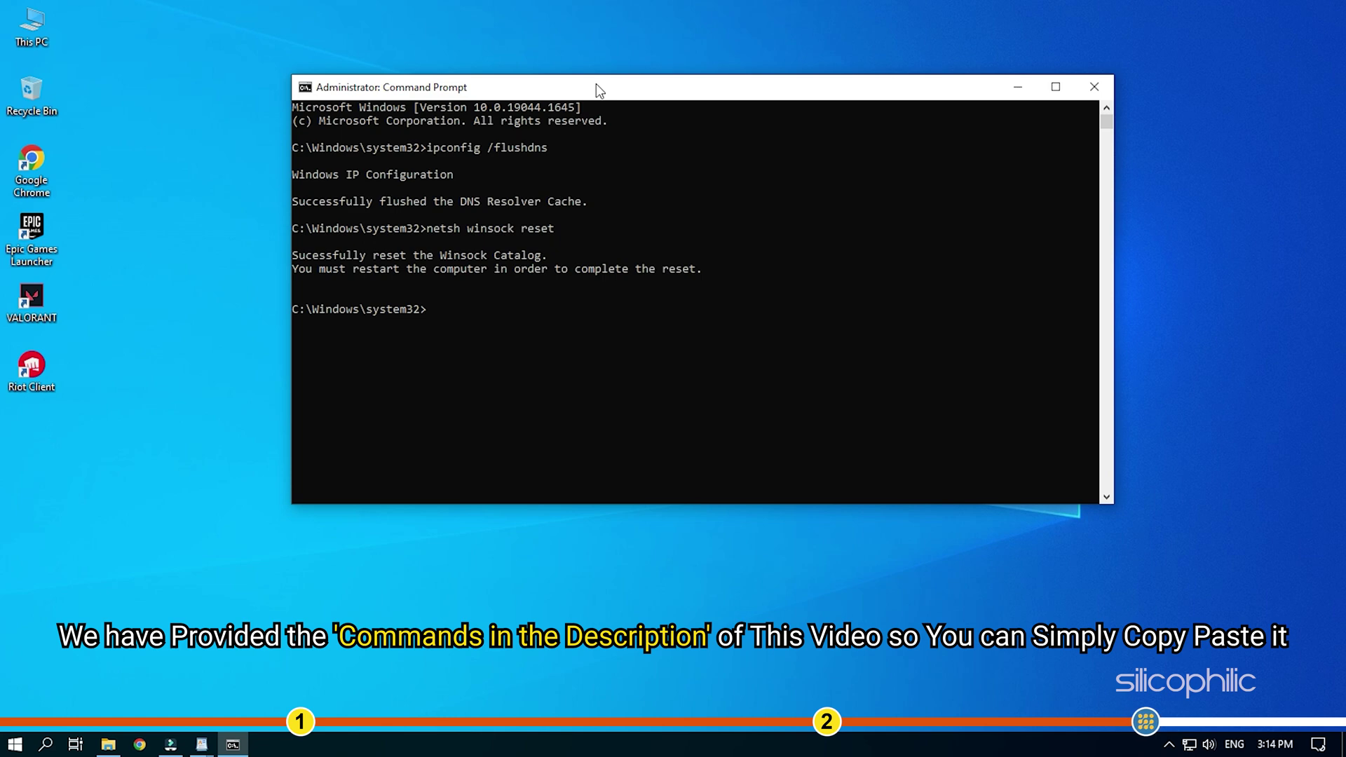
pyautogui.write('exit')
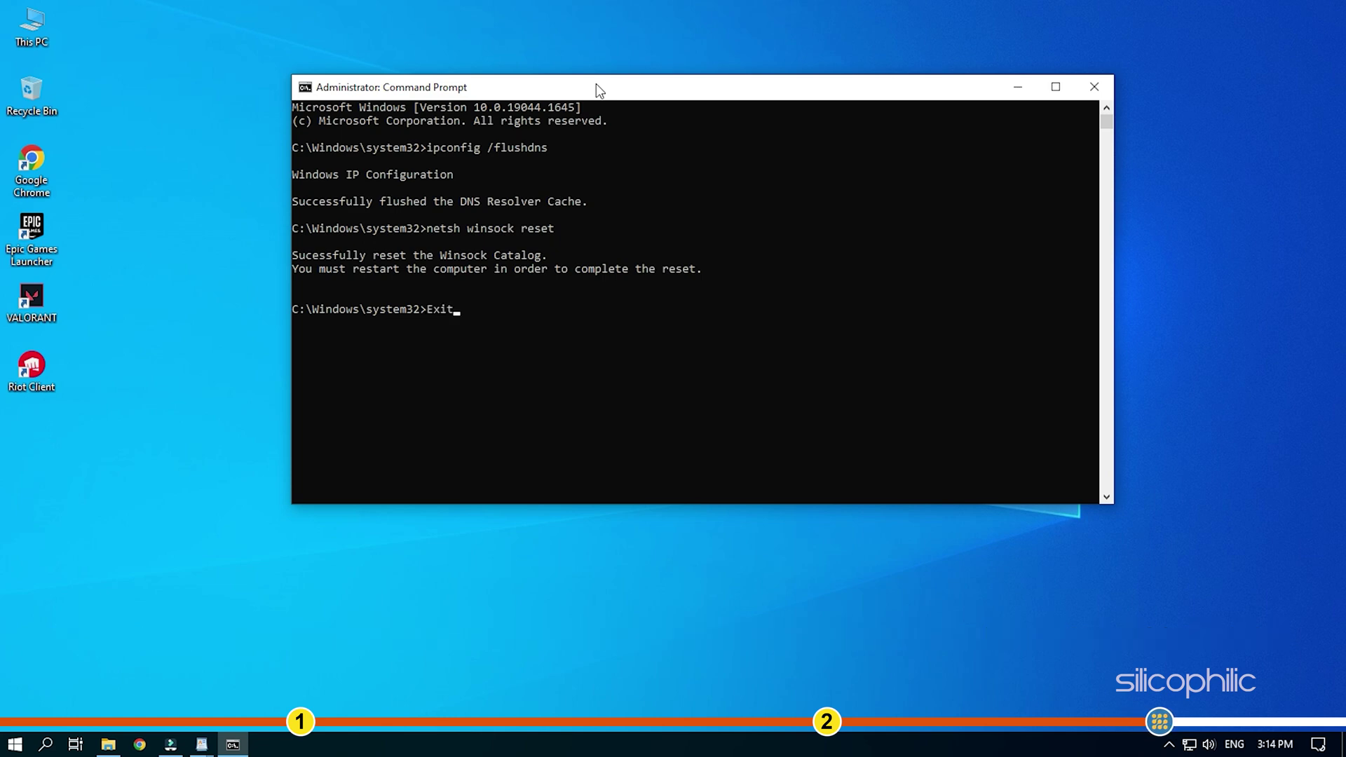
pyautogui.press('Return')
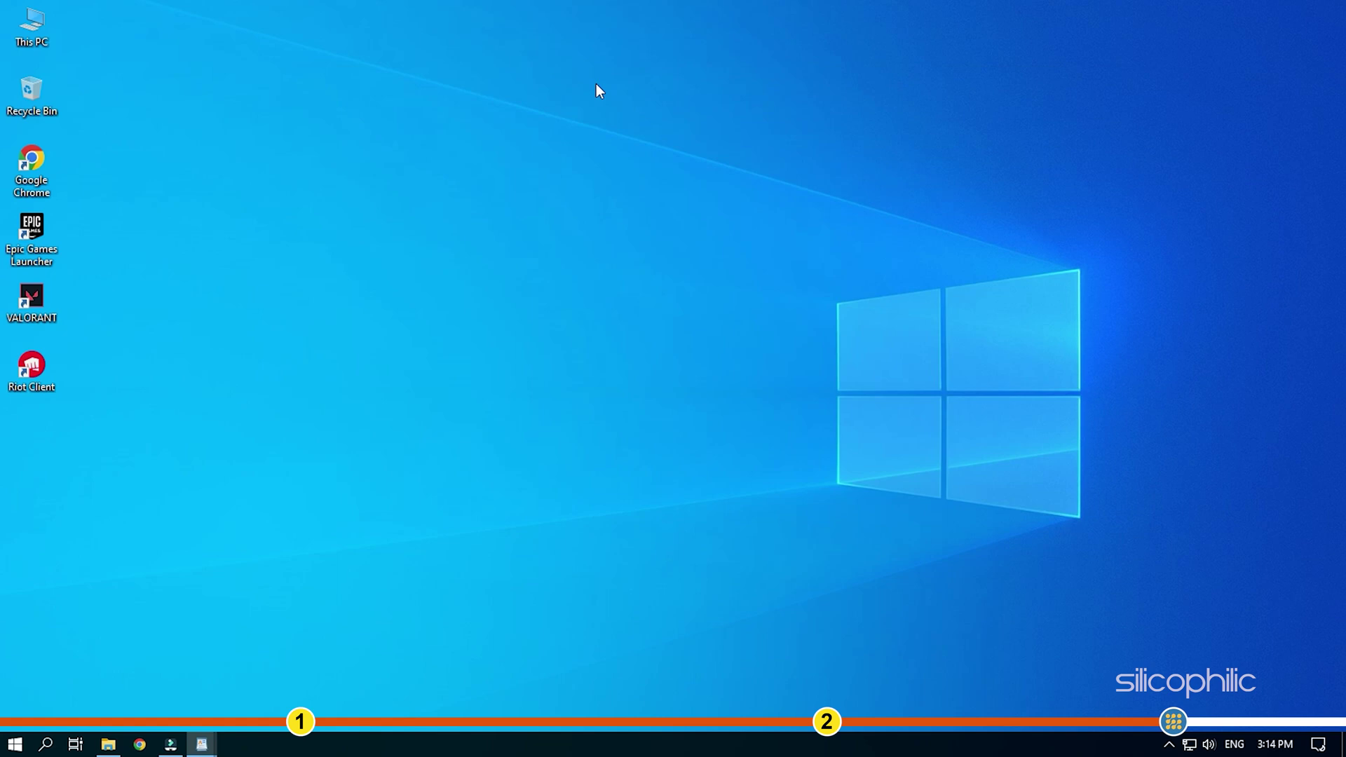